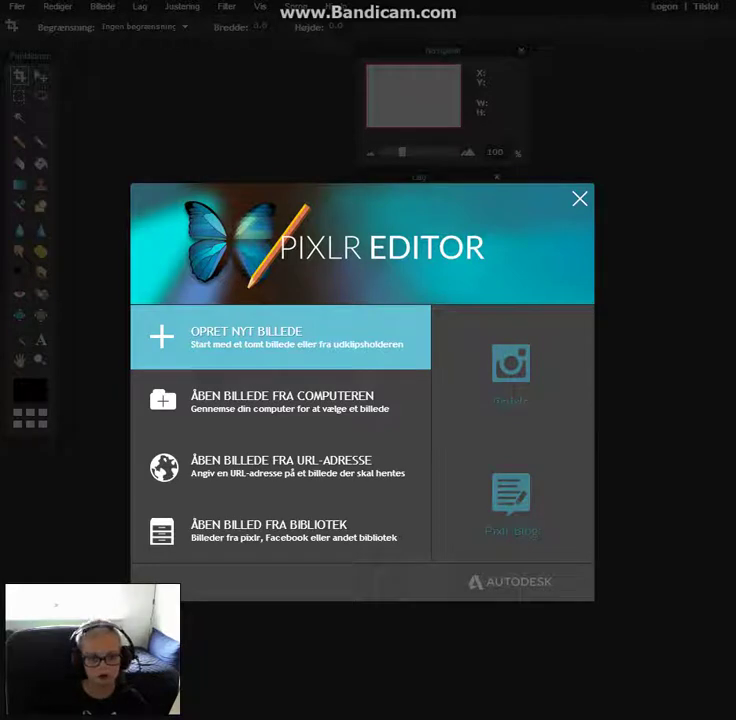
Step: Start a new blank image with a width of 500 and a height of 484 pixels
{"action": "left_click", "coordinate": [224, 338]}
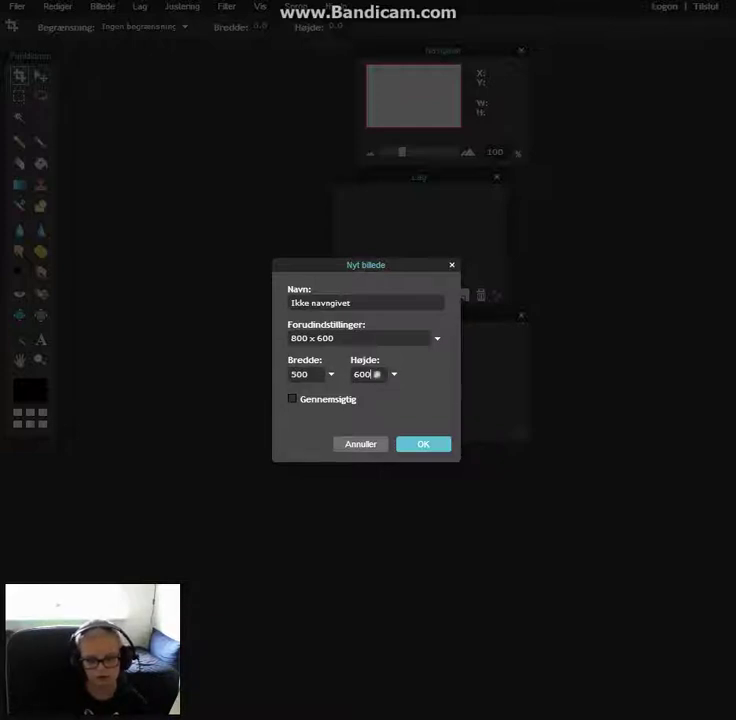
{"action": "key", "text": "BackSpace"}
{"action": "key", "text": "BackSpace"}
{"action": "key", "text": "BackSpace"}
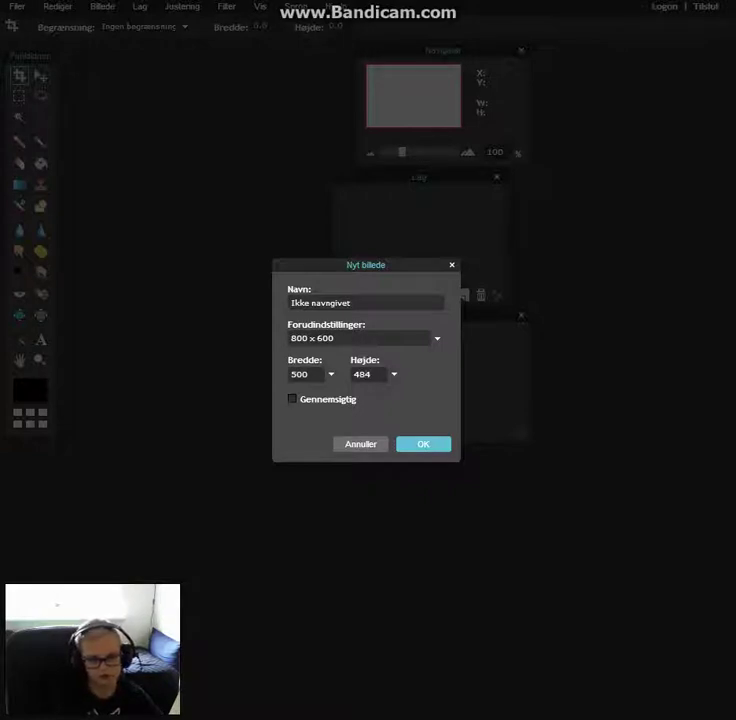
Step: Name the new image "Minecarft" and create it
{"action": "double_click", "coordinate": [375, 303]}
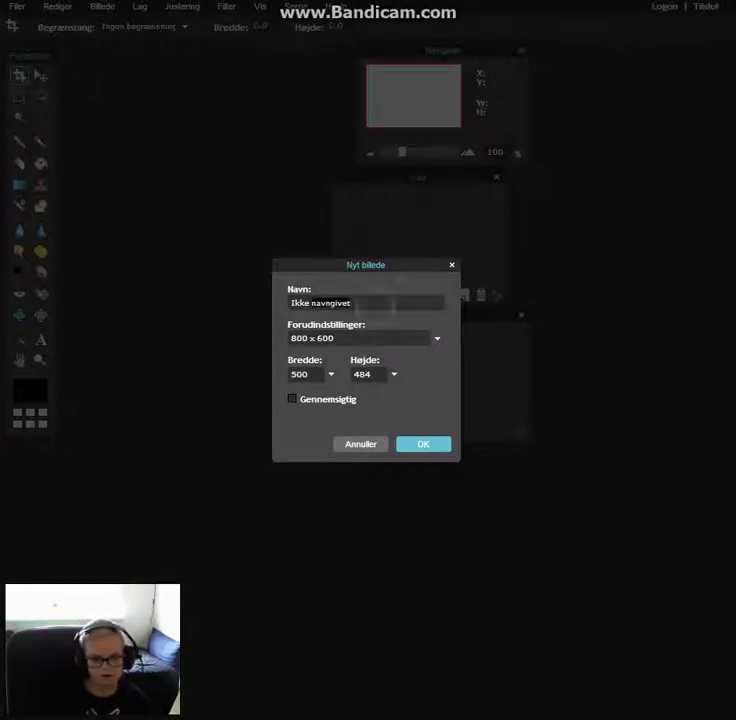
{"action": "key", "text": "BackSpace"}
{"action": "key", "text": "BackSpace"}
{"action": "key", "text": "BackSpace"}
{"action": "key", "text": "BackSpace"}
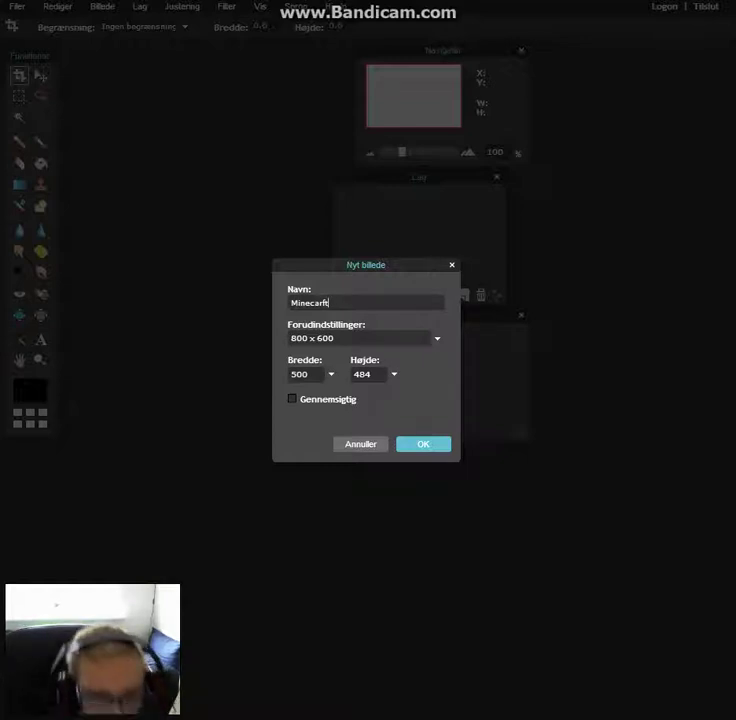
{"action": "left_click", "coordinate": [423, 444]}
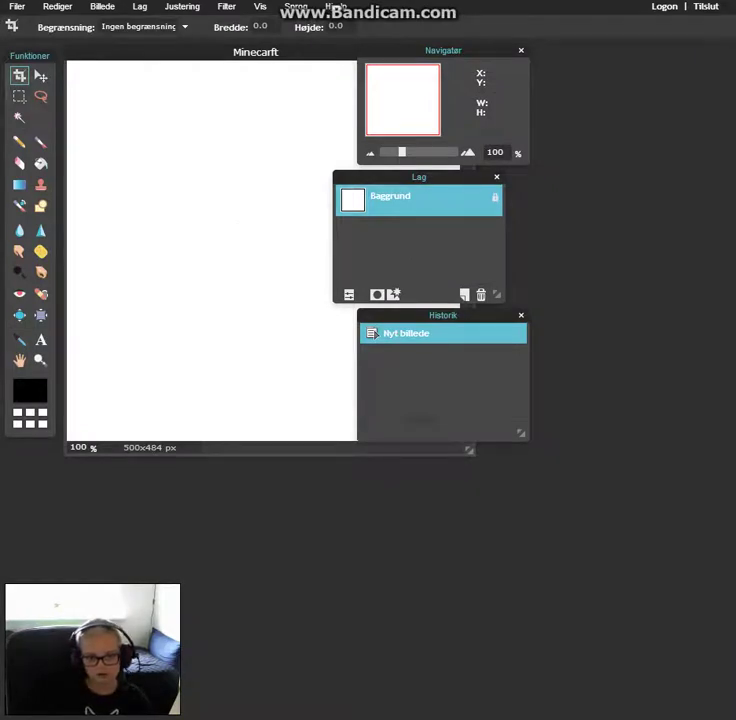
Step: Move the layers, navigator and history panels off the canvas so the whole image is uncovered
{"action": "left_click_drag", "start_coordinate": [419, 177], "coordinate": [655, 190]}
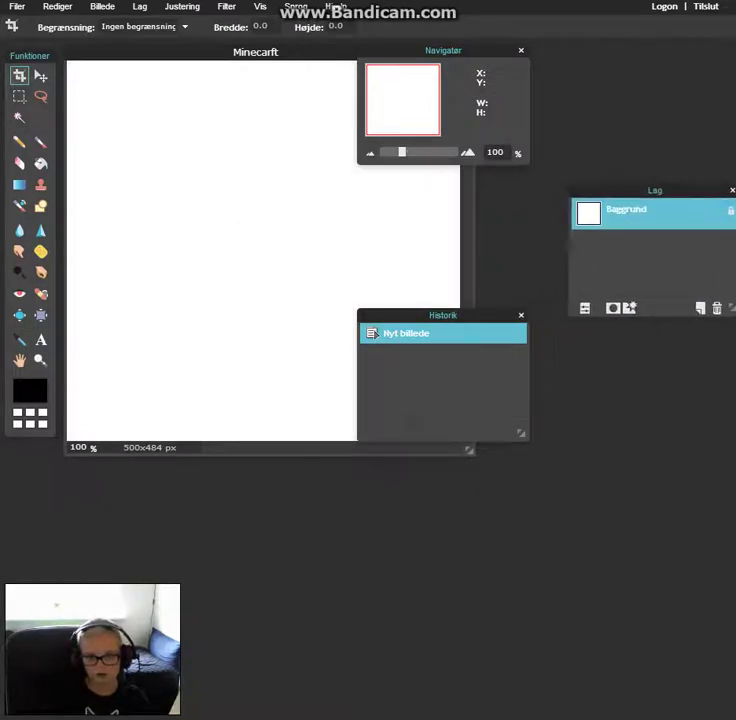
{"action": "left_click_drag", "start_coordinate": [468, 50], "coordinate": [628, 54]}
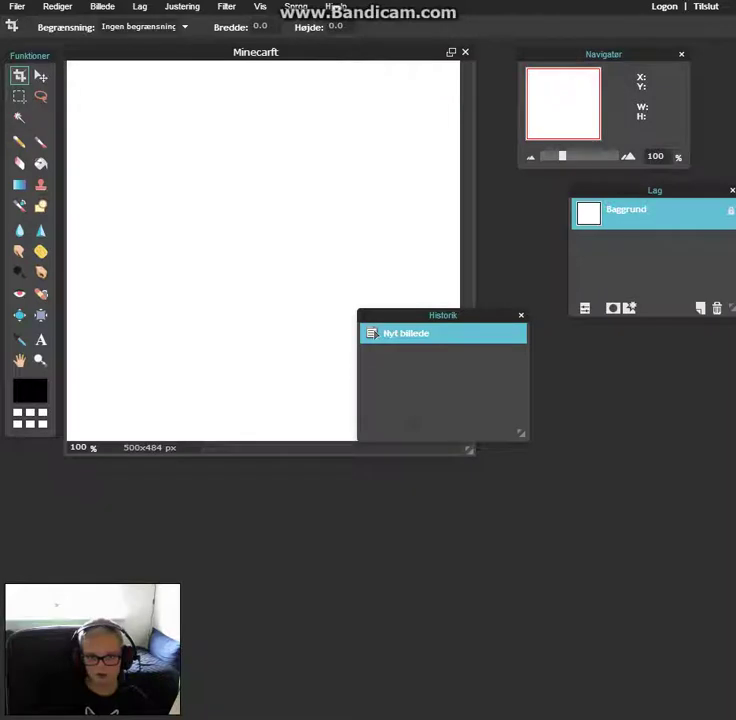
{"action": "left_click_drag", "start_coordinate": [655, 190], "coordinate": [638, 190]}
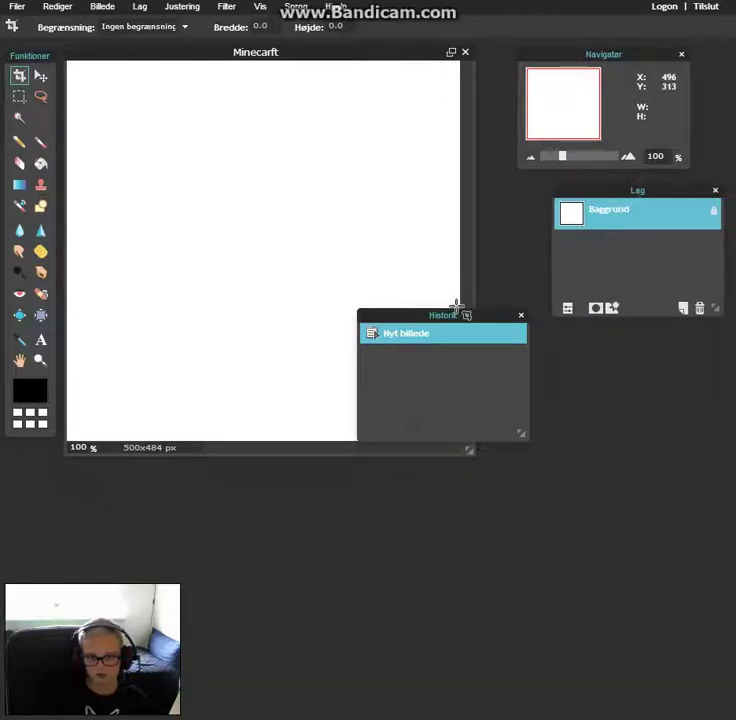
{"action": "left_click_drag", "start_coordinate": [456, 314], "coordinate": [630, 334]}
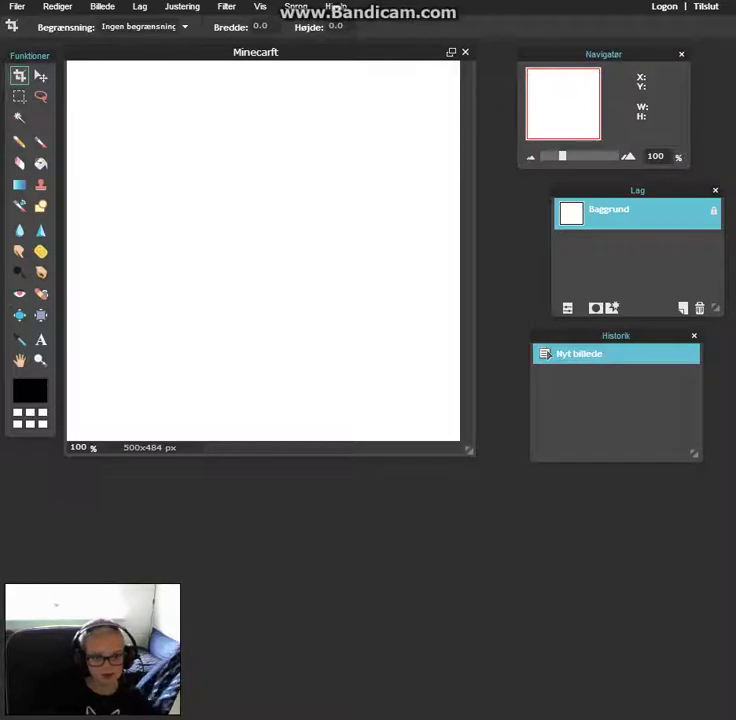
Step: Add the text "Minecraft" near the middle of the canvas with the Text tool
{"action": "left_click", "coordinate": [40, 340]}
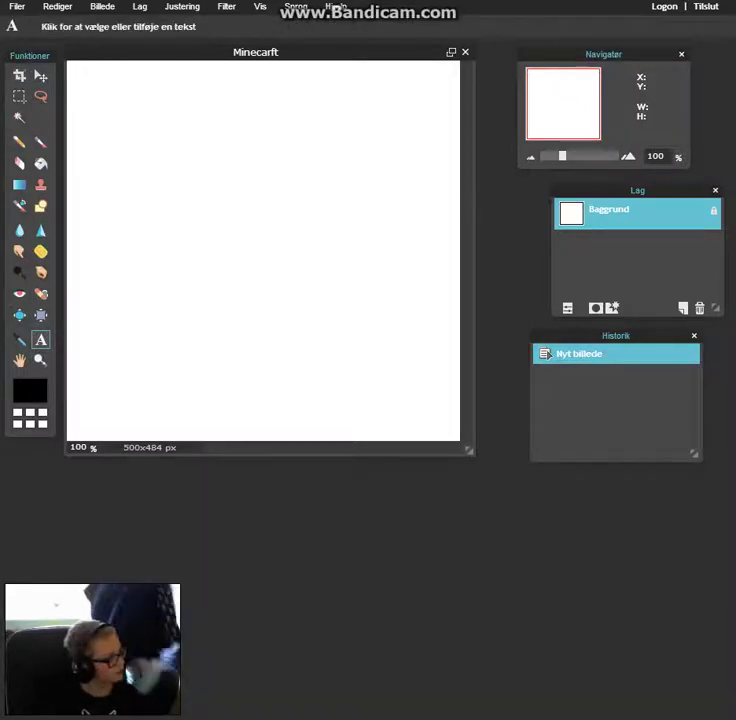
{"action": "left_click", "coordinate": [148, 255]}
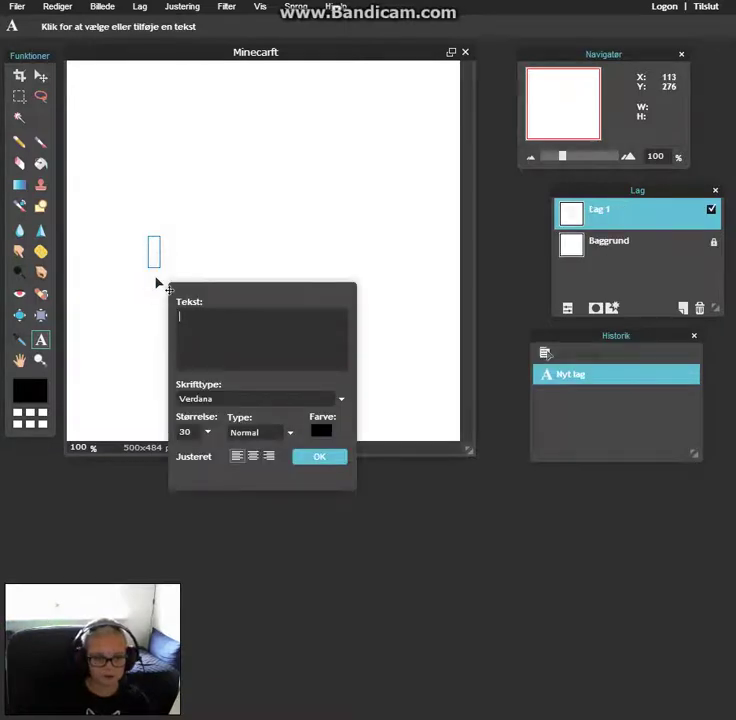
{"action": "type", "text": "M"}
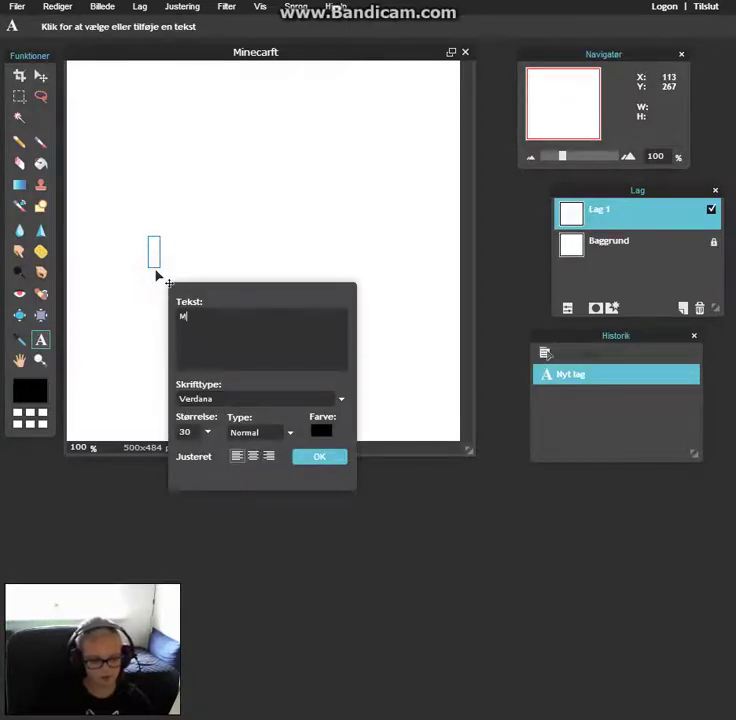
{"action": "type", "text": "ine"}
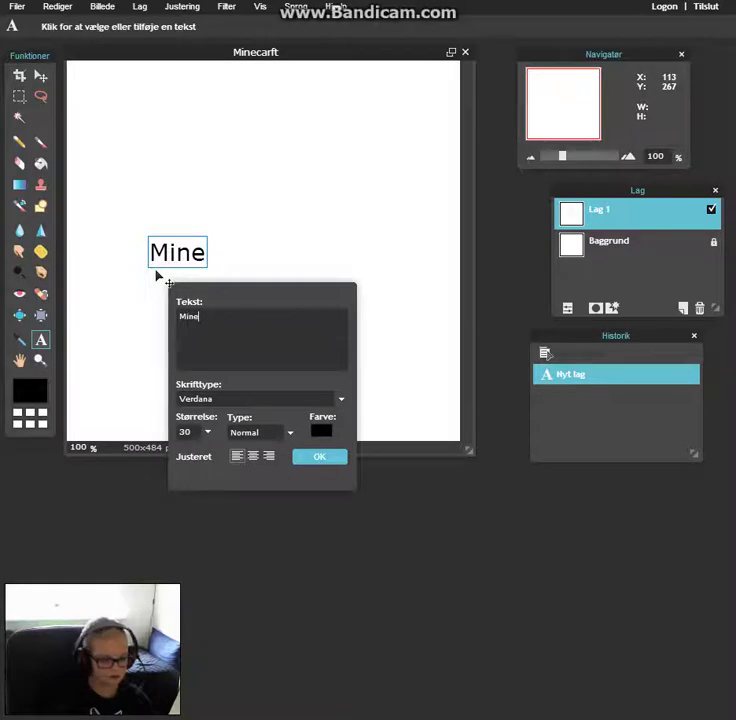
{"action": "type", "text": "craft"}
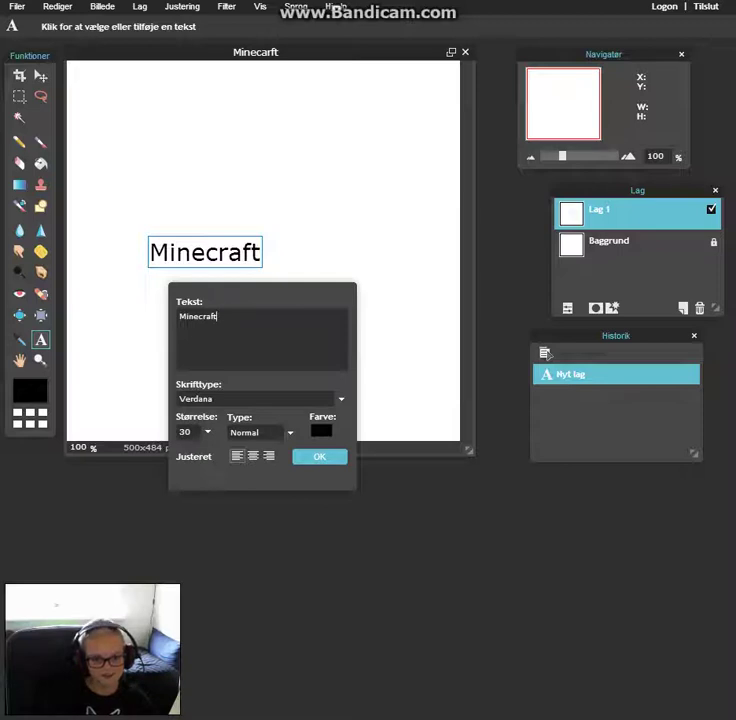
Step: Set the Minecraft text to the Fed/Kursiv style and the Georgia font
{"action": "left_click", "coordinate": [263, 431]}
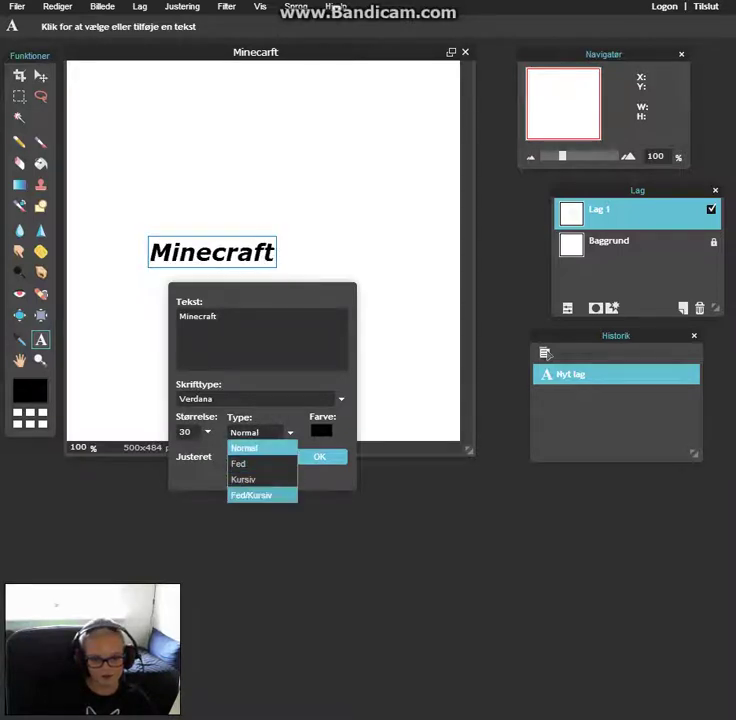
{"action": "left_click", "coordinate": [251, 495]}
{"action": "left_click", "coordinate": [254, 397]}
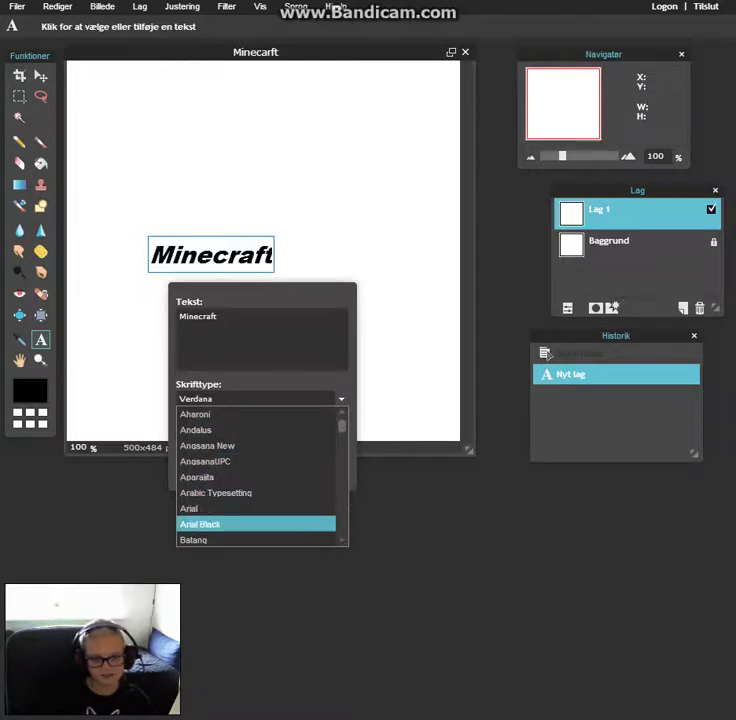
{"action": "scroll", "coordinate": [256, 522], "scroll_direction": "down", "scroll_amount": 3}
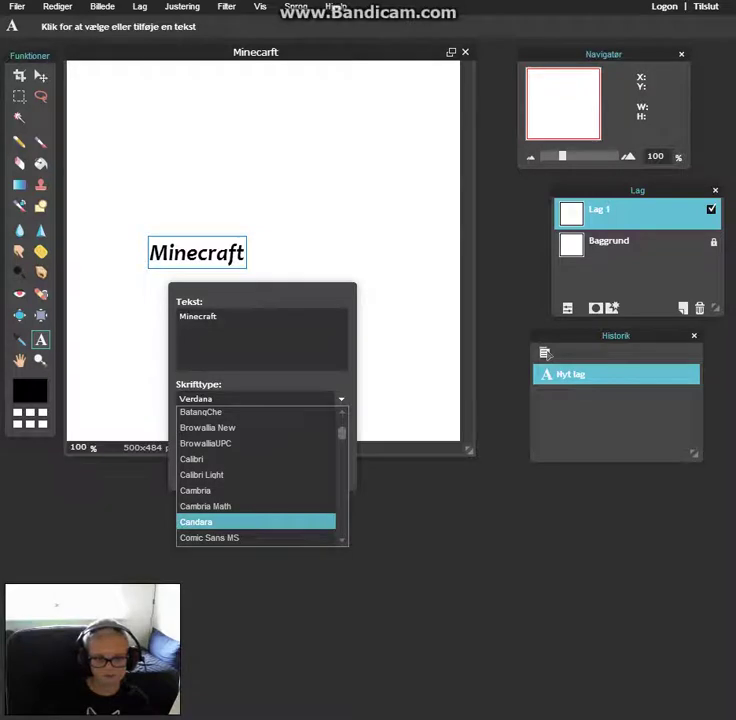
{"action": "scroll", "coordinate": [256, 520], "scroll_direction": "down", "scroll_amount": 3}
{"action": "scroll", "coordinate": [256, 520], "scroll_direction": "down", "scroll_amount": 5}
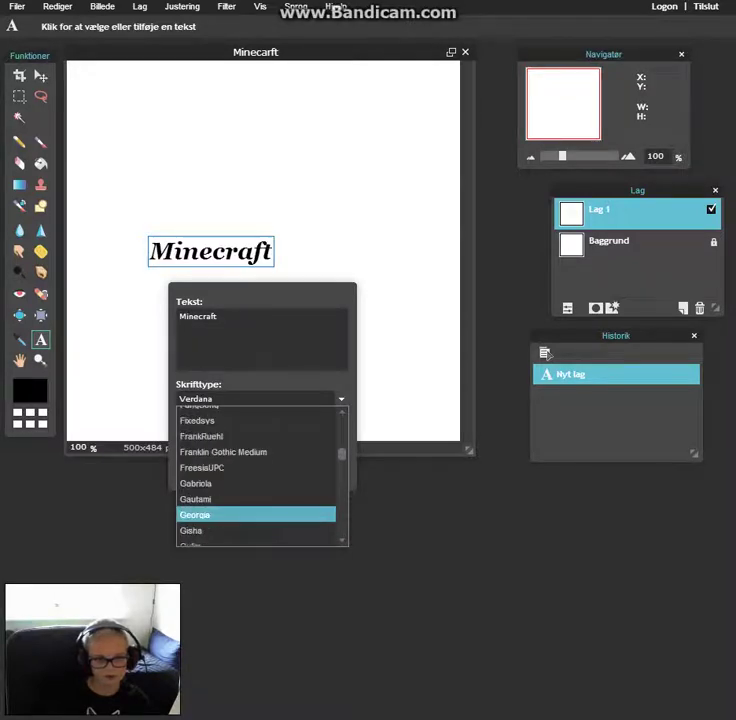
{"action": "scroll", "coordinate": [256, 525], "scroll_direction": "down", "scroll_amount": 5}
{"action": "scroll", "coordinate": [256, 500], "scroll_direction": "up", "scroll_amount": 3}
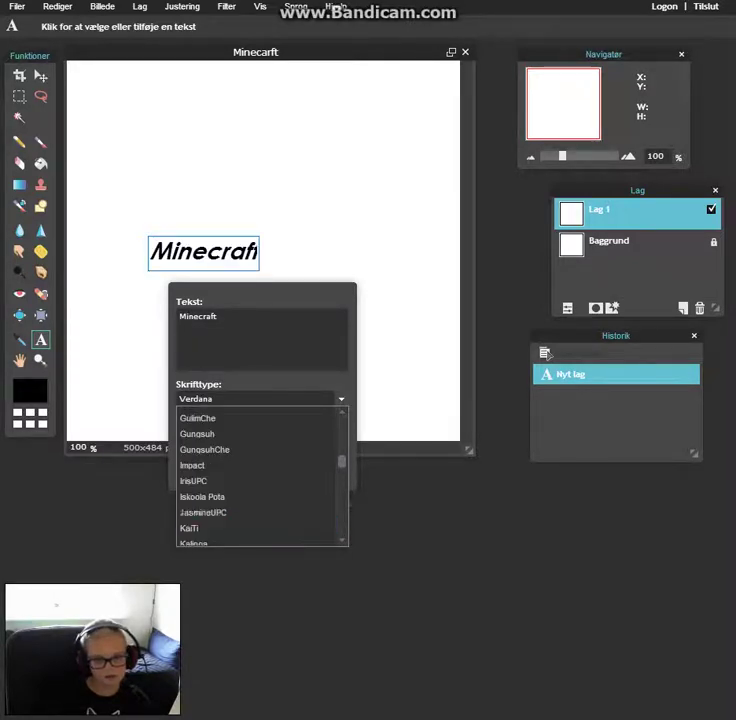
{"action": "scroll", "coordinate": [240, 500], "scroll_direction": "up", "scroll_amount": 3}
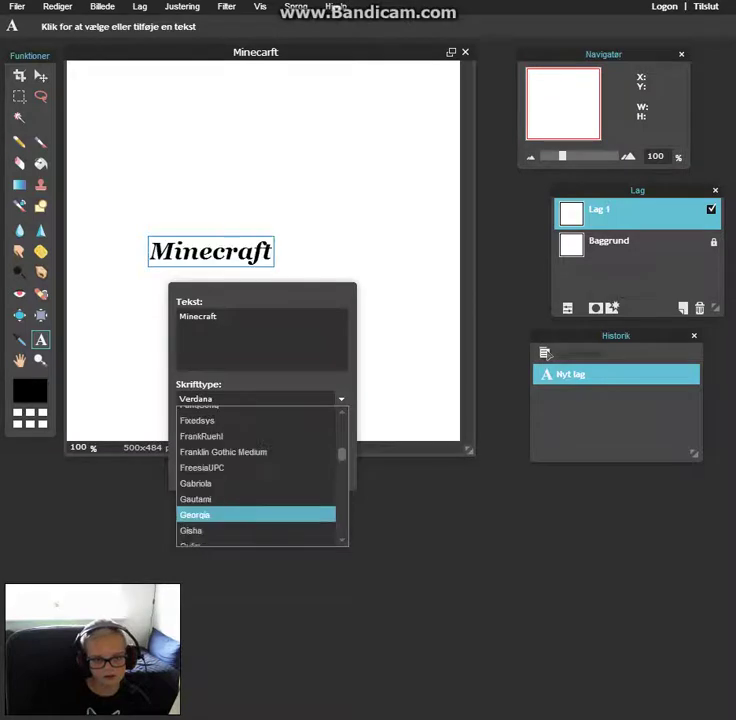
{"action": "left_click", "coordinate": [240, 515]}
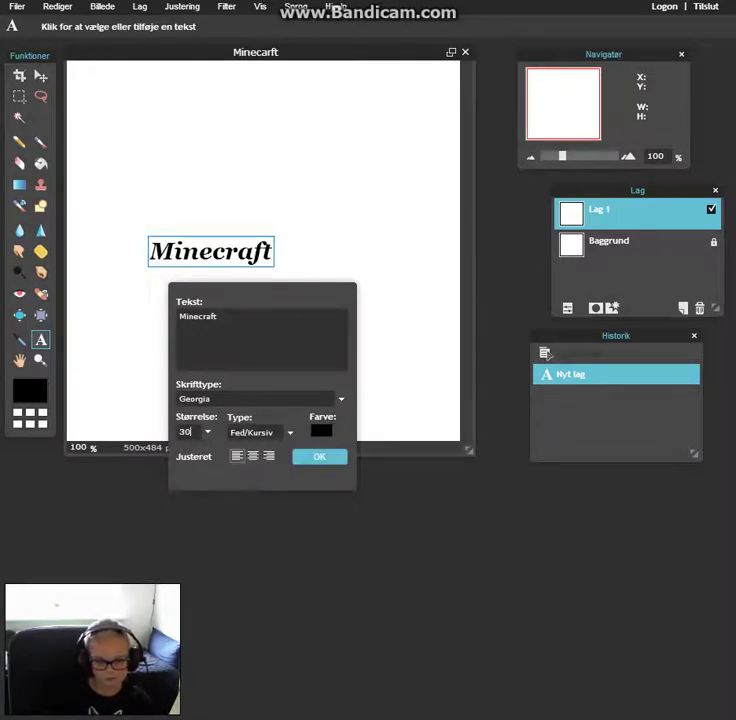
Step: Enlarge the Minecraft text to size 63 and shift it slightly left and up to centre it on the canvas
{"action": "left_click", "coordinate": [206, 432]}
{"action": "left_click_drag", "start_coordinate": [151, 450], "coordinate": [168, 452]}
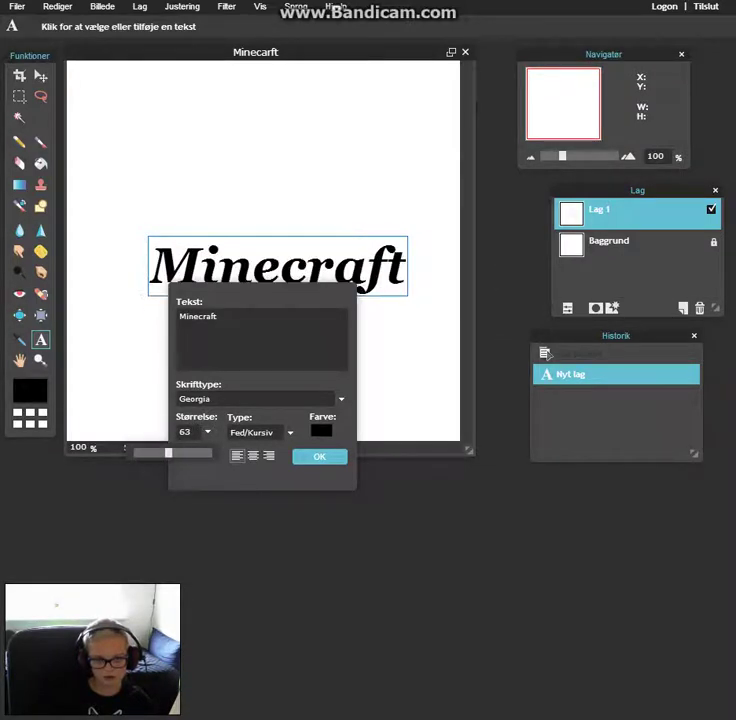
{"action": "left_click", "coordinate": [256, 256]}
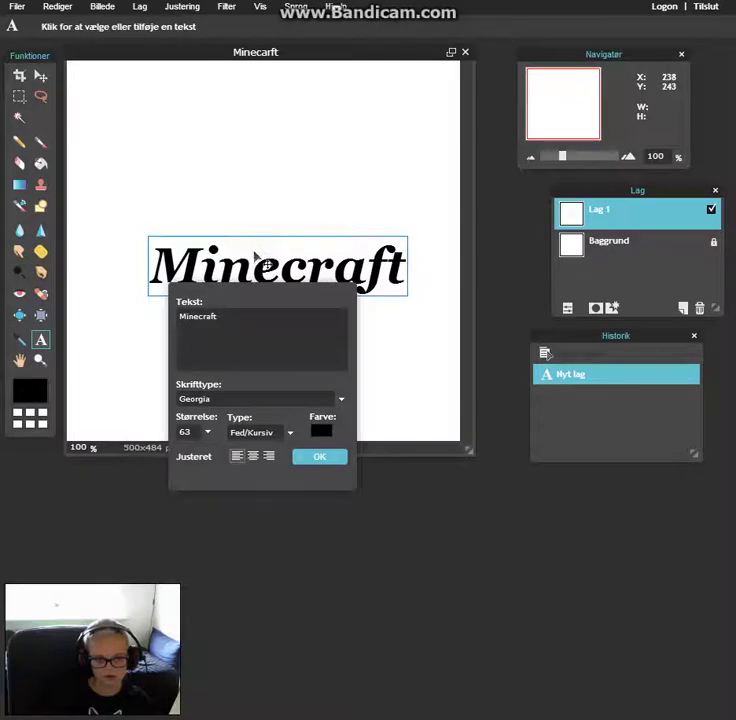
{"action": "left_click_drag", "start_coordinate": [256, 256], "coordinate": [232, 252]}
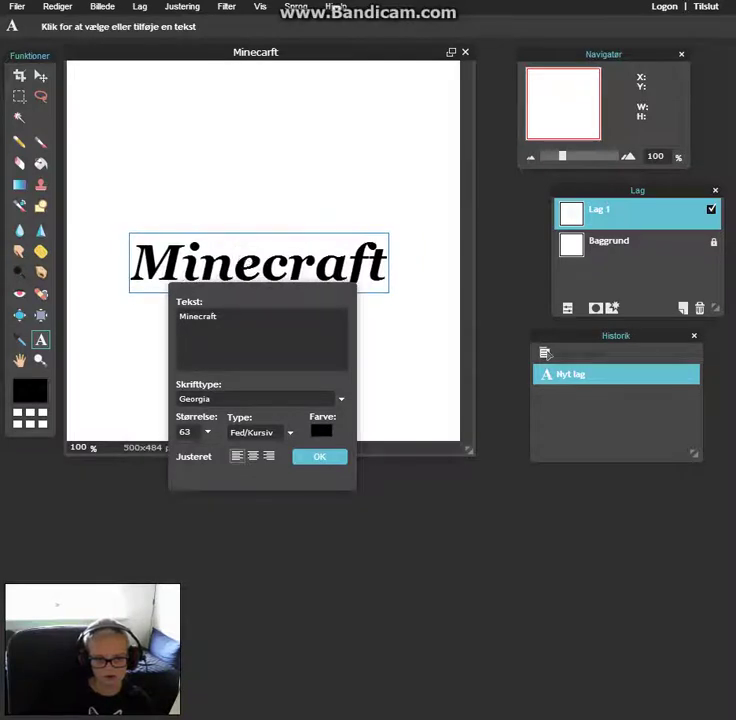
Step: Change the colour of the Minecraft text to bright green and apply the text
{"action": "left_click", "coordinate": [319, 430]}
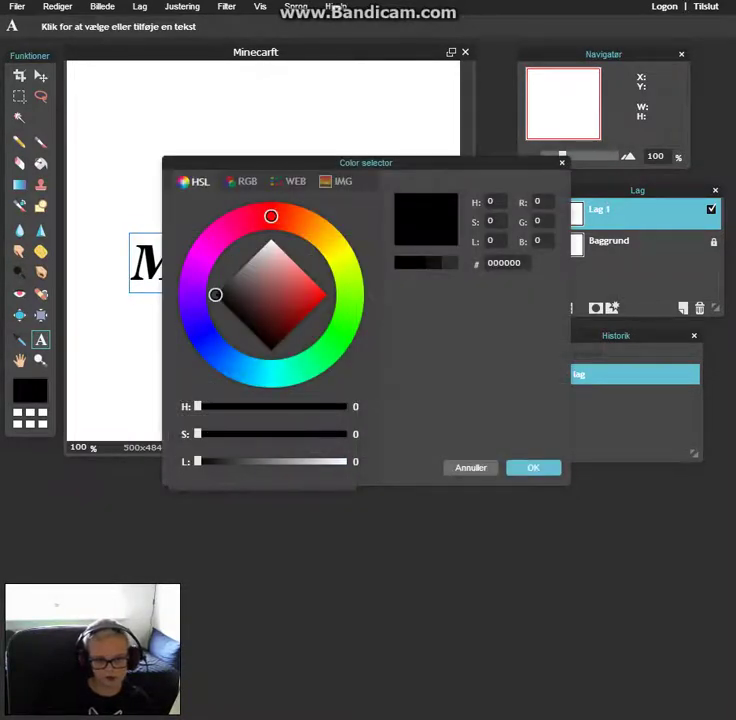
{"action": "left_click", "coordinate": [342, 328]}
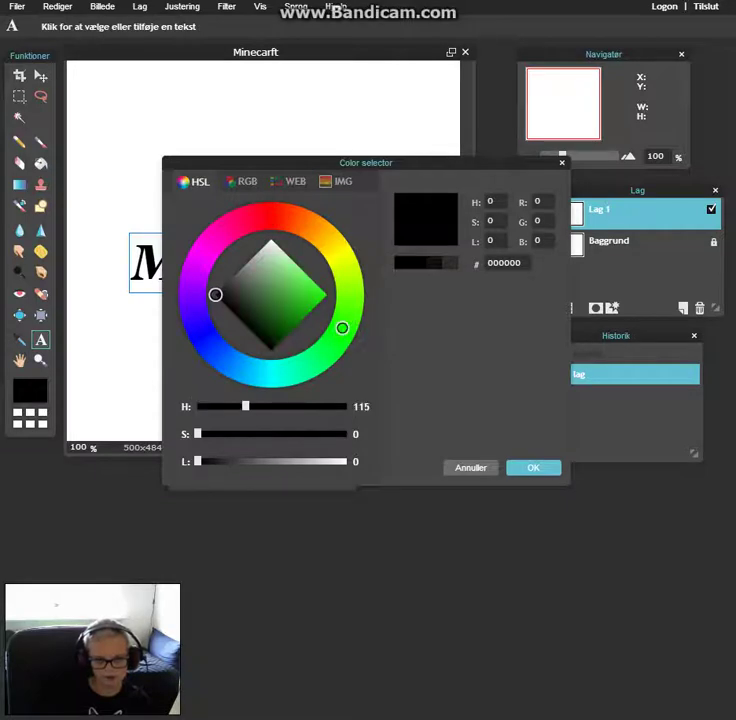
{"action": "mouse_move", "coordinate": [215, 294]}
{"action": "left_mouse_down"}
{"action": "mouse_move", "coordinate": [240, 296]}
{"action": "mouse_move", "coordinate": [281, 325]}
{"action": "left_mouse_up"}
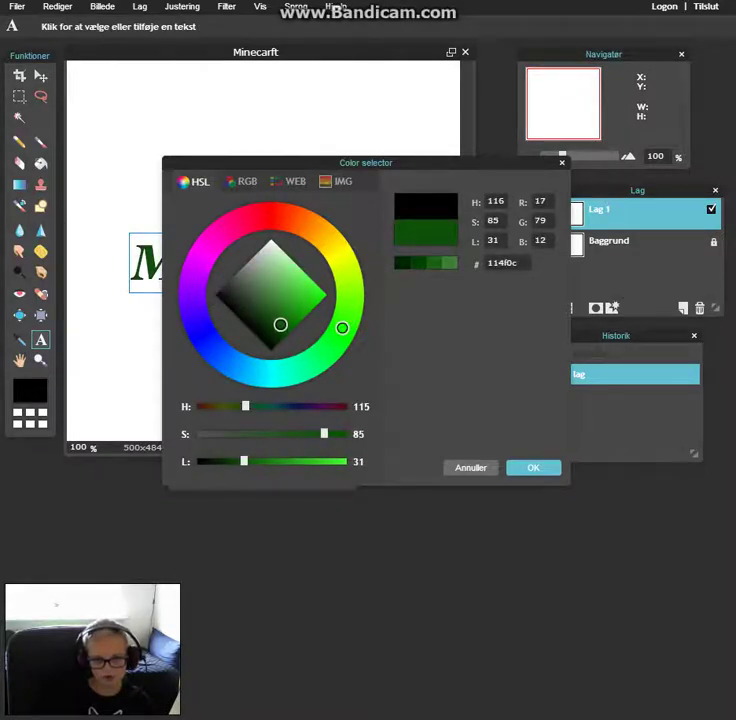
{"action": "left_click", "coordinate": [532, 467]}
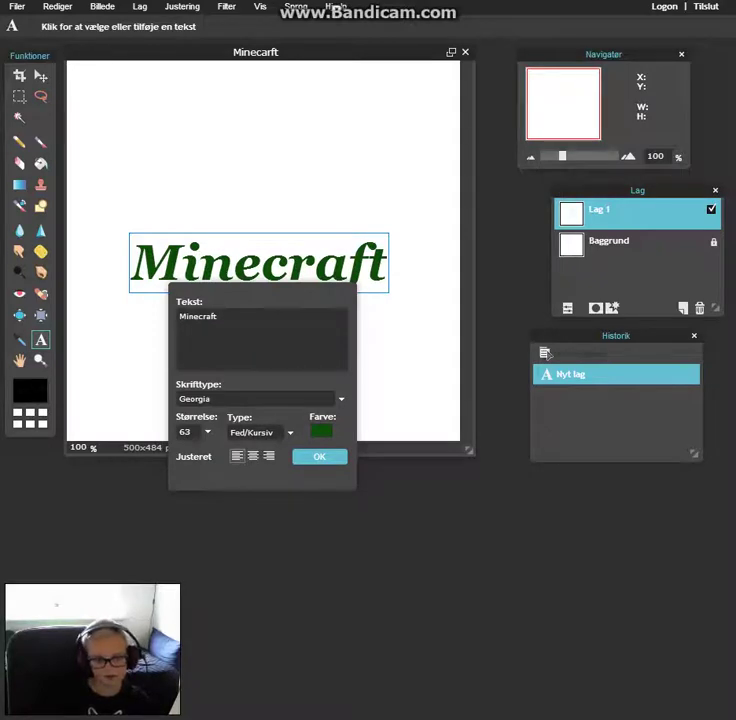
{"action": "left_click", "coordinate": [320, 430]}
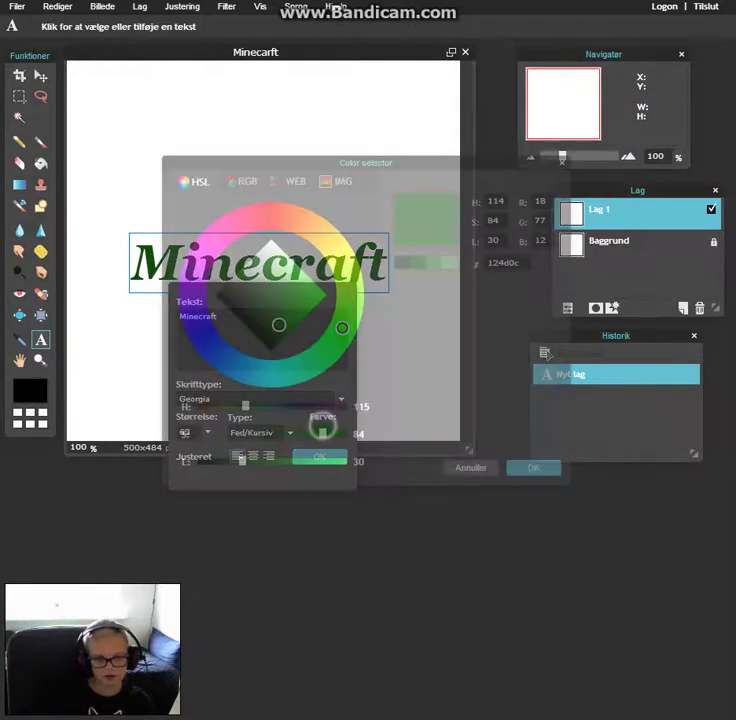
{"action": "left_click_drag", "start_coordinate": [279, 325], "coordinate": [309, 298]}
{"action": "left_click", "coordinate": [530, 467]}
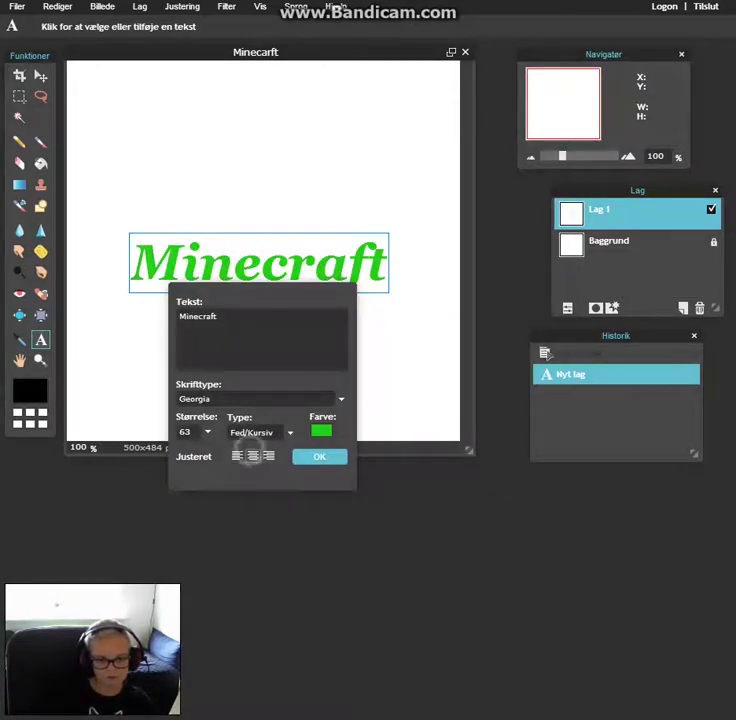
{"action": "left_click", "coordinate": [319, 456]}
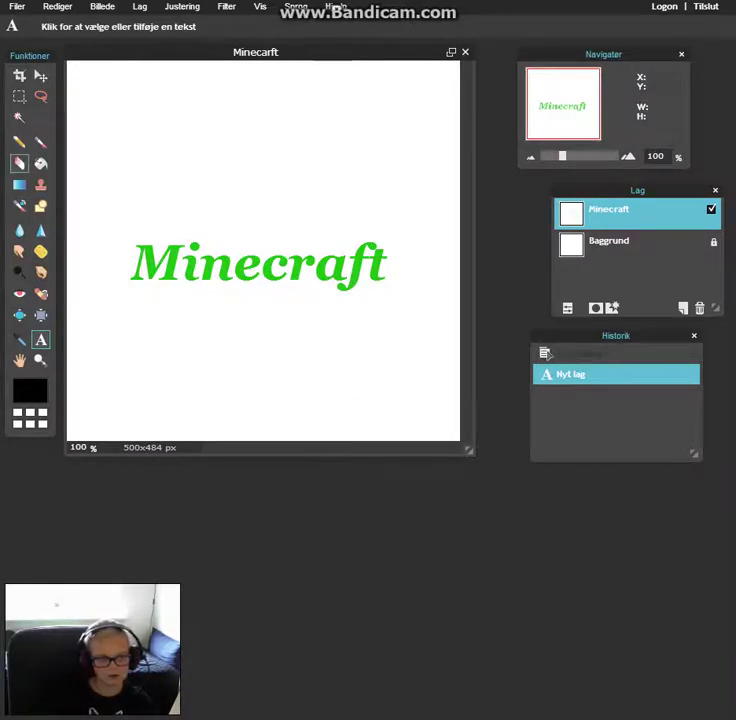
Step: Choose the Gradient tool and unlock the Baggrund layer so that it can be edited
{"action": "left_click", "coordinate": [19, 184]}
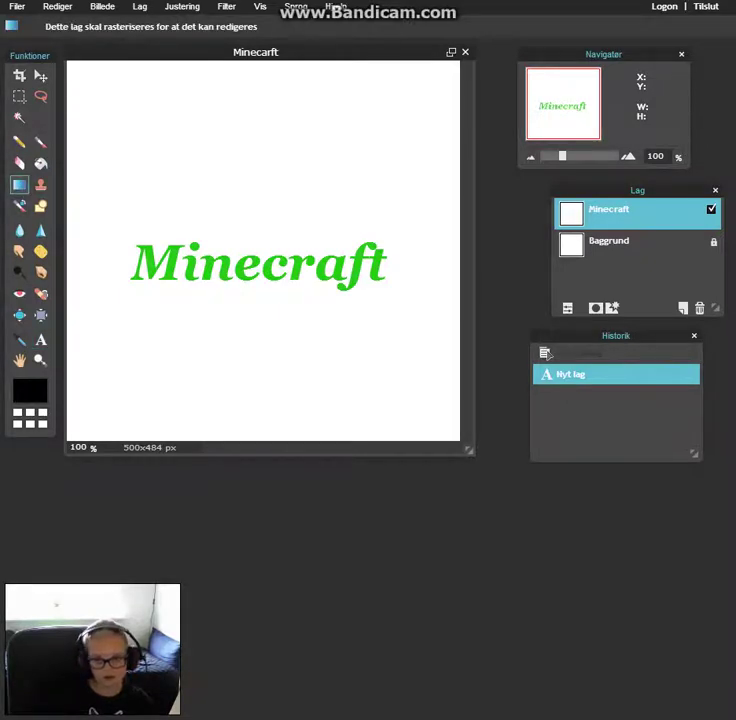
{"action": "left_click", "coordinate": [708, 243]}
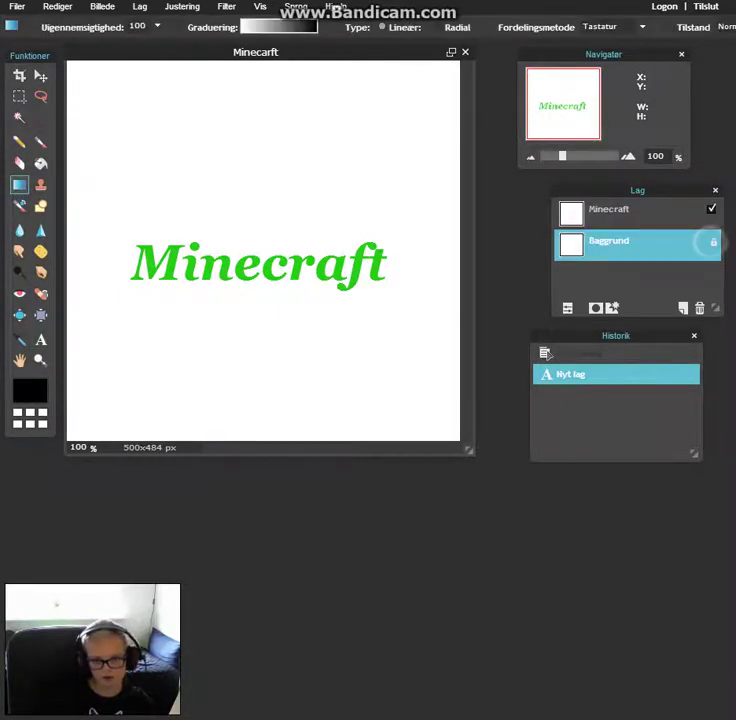
{"action": "double_click", "coordinate": [712, 242]}
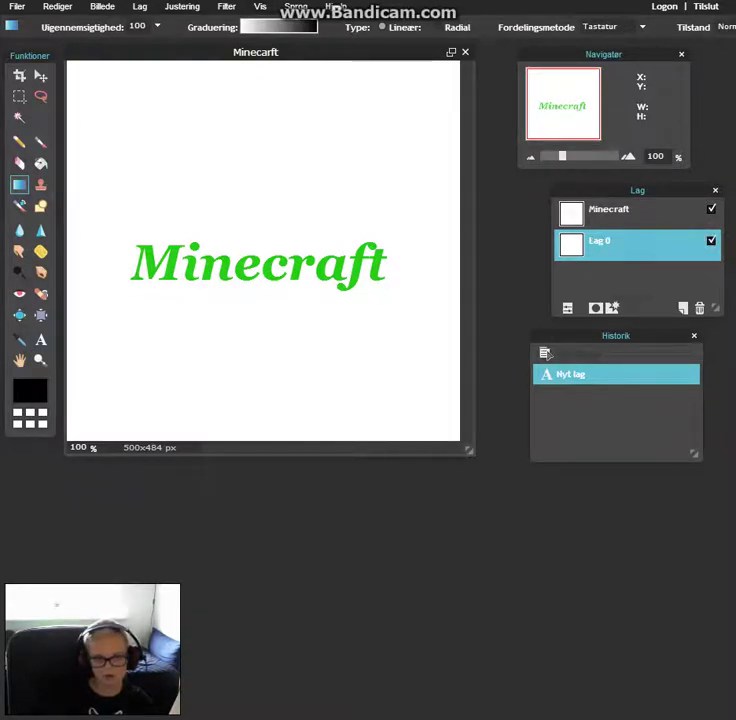
Step: Fill the background layer with the multicolour rainbow preset as a linear gradient running diagonally from the upper-left to beyond the lower-right corner
{"action": "left_click", "coordinate": [272, 26]}
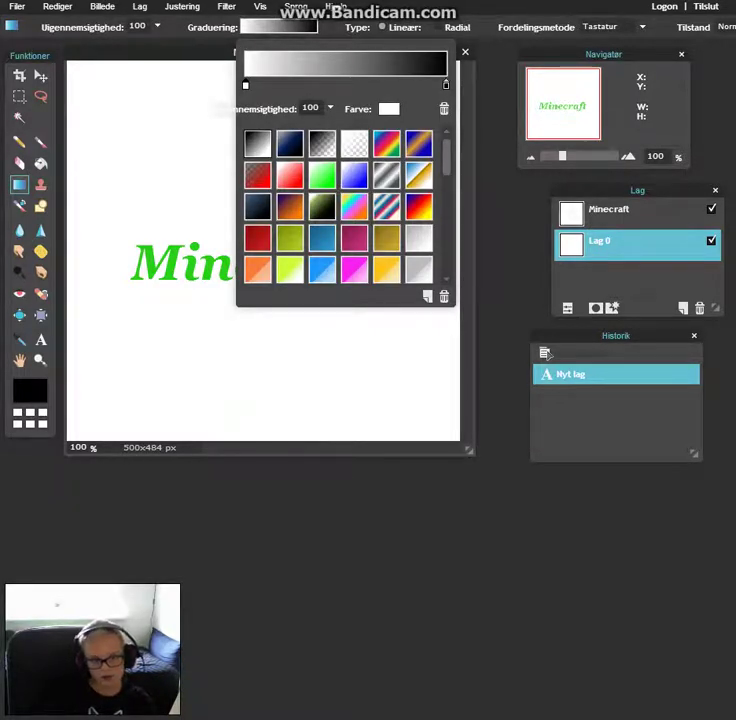
{"action": "left_click", "coordinate": [354, 206]}
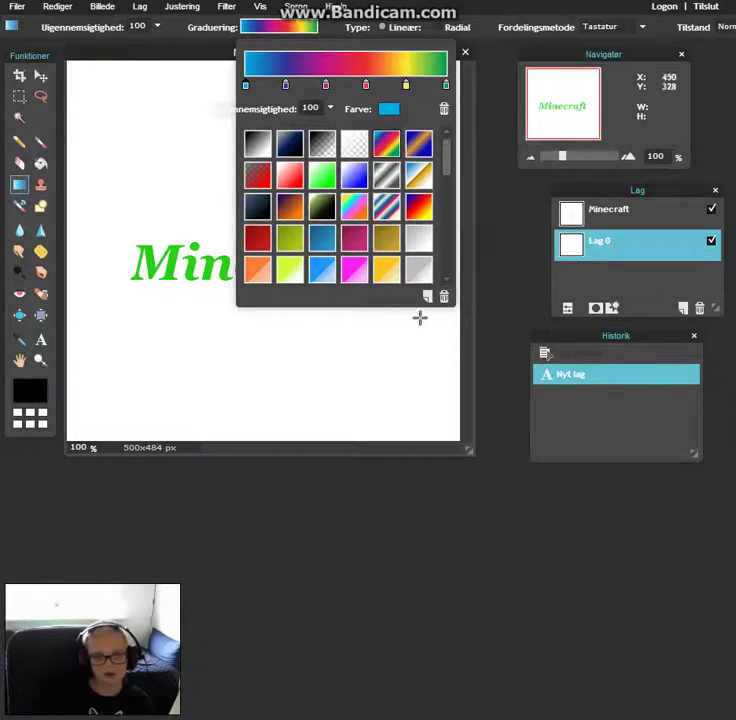
{"action": "left_click", "coordinate": [390, 510]}
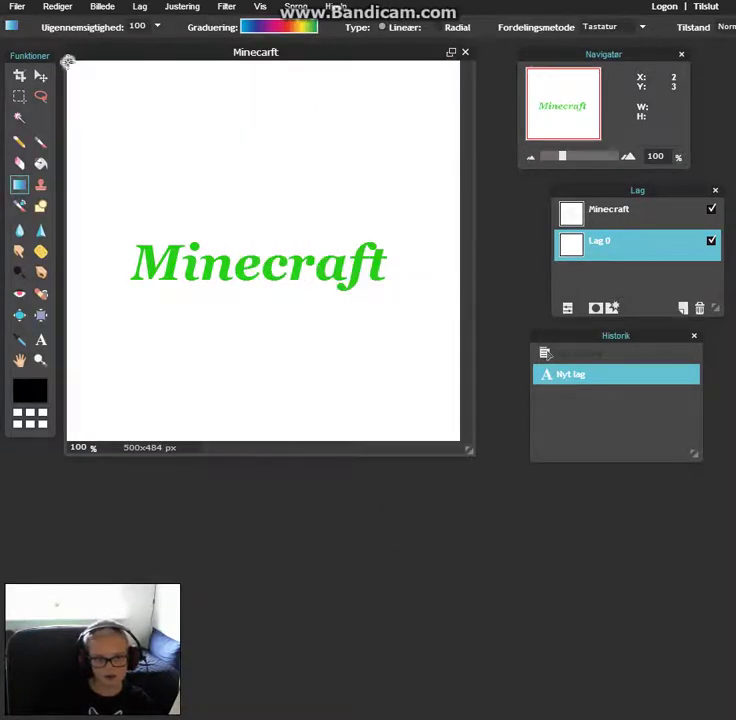
{"action": "left_click_drag", "start_coordinate": [67, 62], "coordinate": [518, 497]}
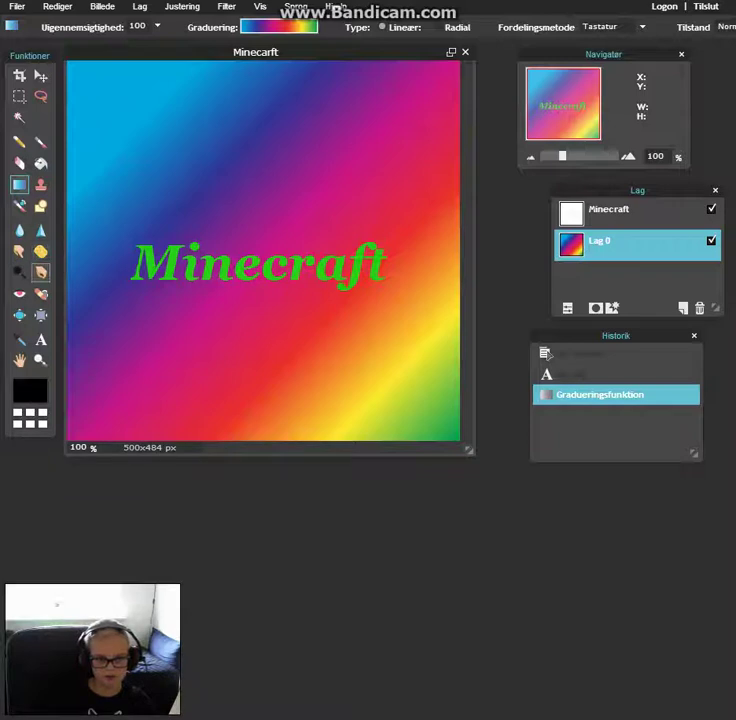
Step: Set up the Sponge tool with the soft round brush of size 15
{"action": "left_click", "coordinate": [40, 251]}
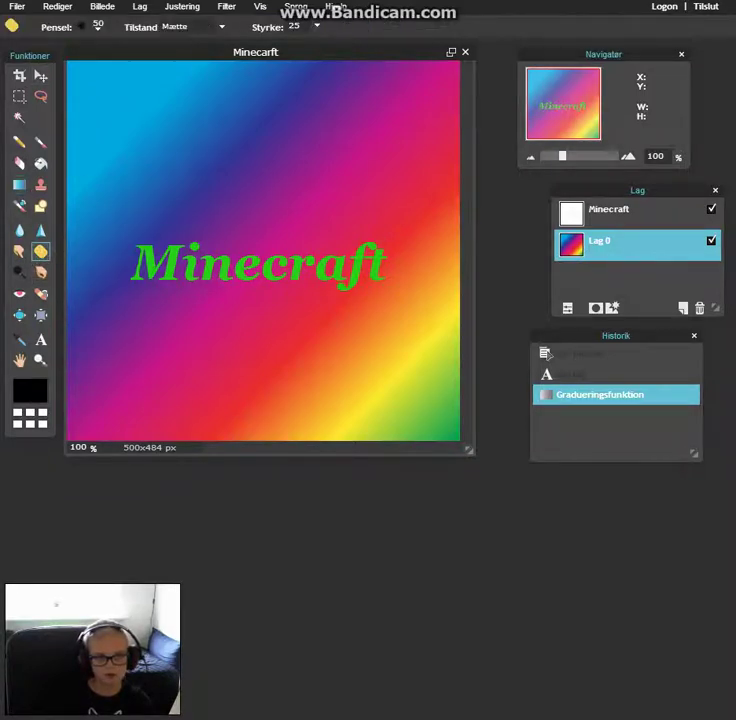
{"action": "left_click", "coordinate": [88, 26]}
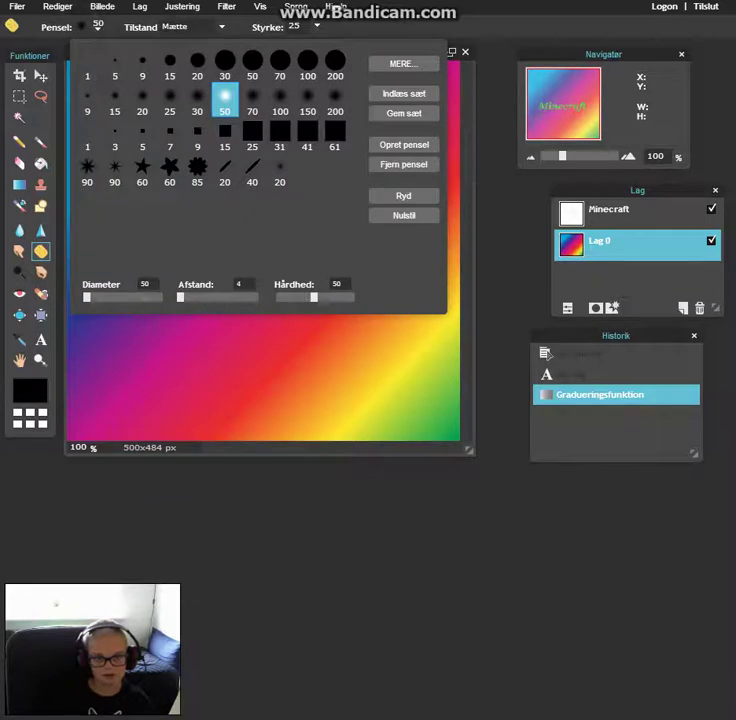
{"action": "left_click", "coordinate": [115, 100]}
{"action": "left_click", "coordinate": [424, 604]}
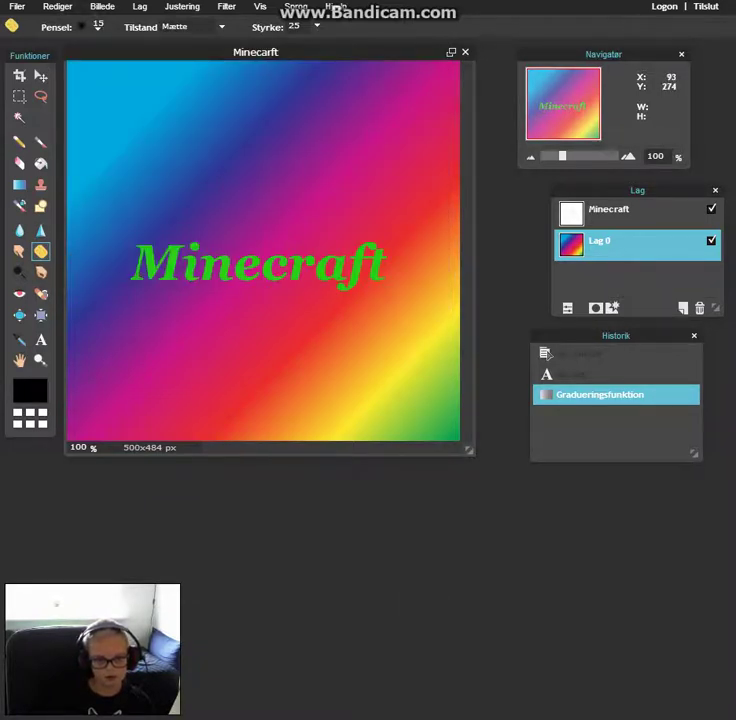
Step: Try saturating small spots of the gradient around and below the Minecraft text with the Sponge tool
{"action": "left_click", "coordinate": [140, 268]}
{"action": "left_click", "coordinate": [145, 258]}
{"action": "left_click", "coordinate": [145, 258]}
{"action": "left_click", "coordinate": [145, 260]}
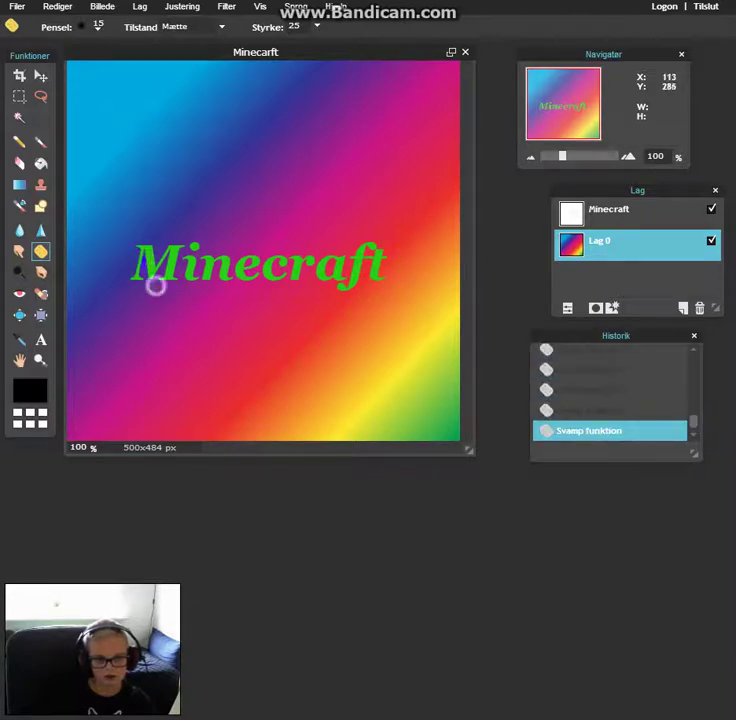
{"action": "left_click", "coordinate": [152, 283]}
{"action": "left_click", "coordinate": [230, 292]}
{"action": "left_click", "coordinate": [271, 323]}
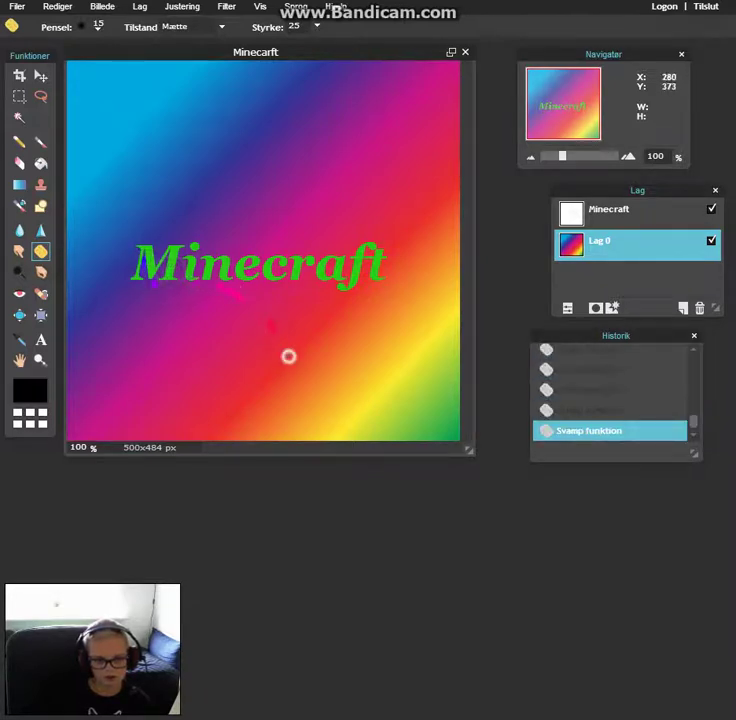
{"action": "left_click", "coordinate": [290, 351]}
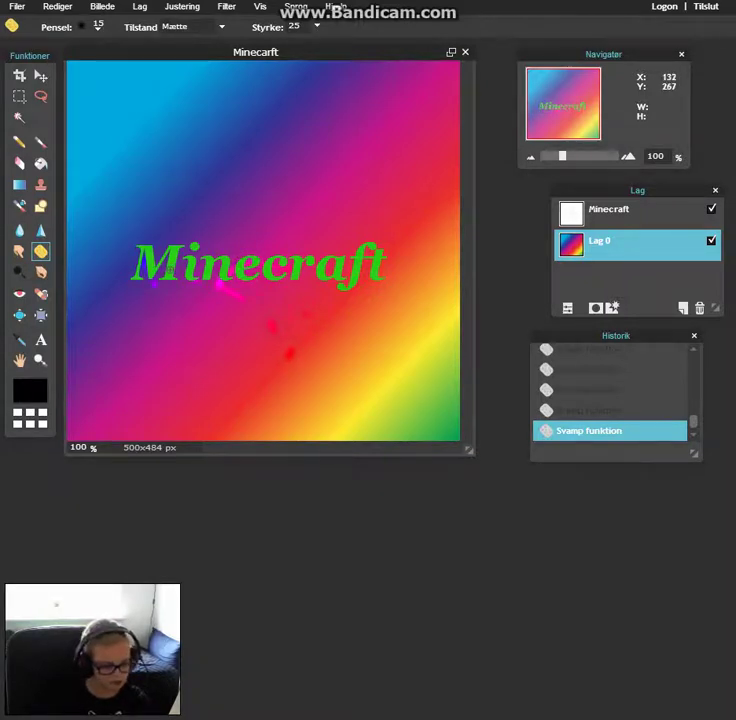
Step: Undo all the sponge strokes on the gradient background
{"action": "key", "text": "ctrl+z"}
{"action": "key", "text": "ctrl+z"}
{"action": "key", "text": "ctrl+z"}
{"action": "key", "text": "ctrl+z"}
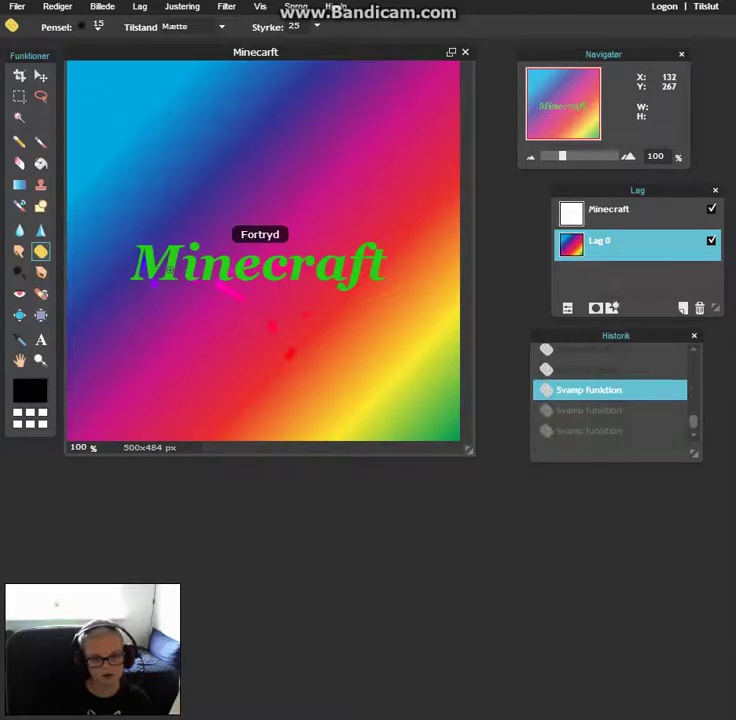
{"action": "key", "text": "ctrl+z"}
{"action": "key", "text": "ctrl+z"}
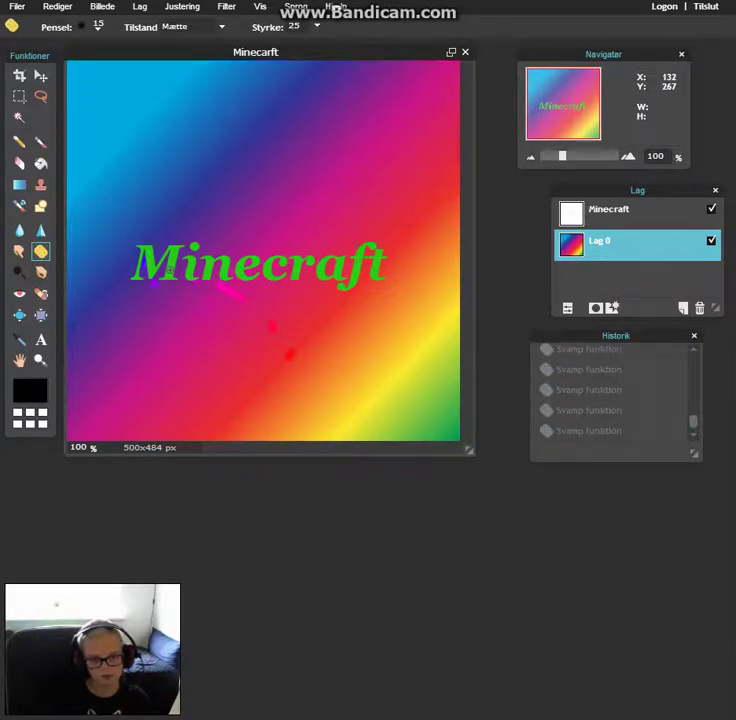
{"action": "key", "text": "ctrl+z"}
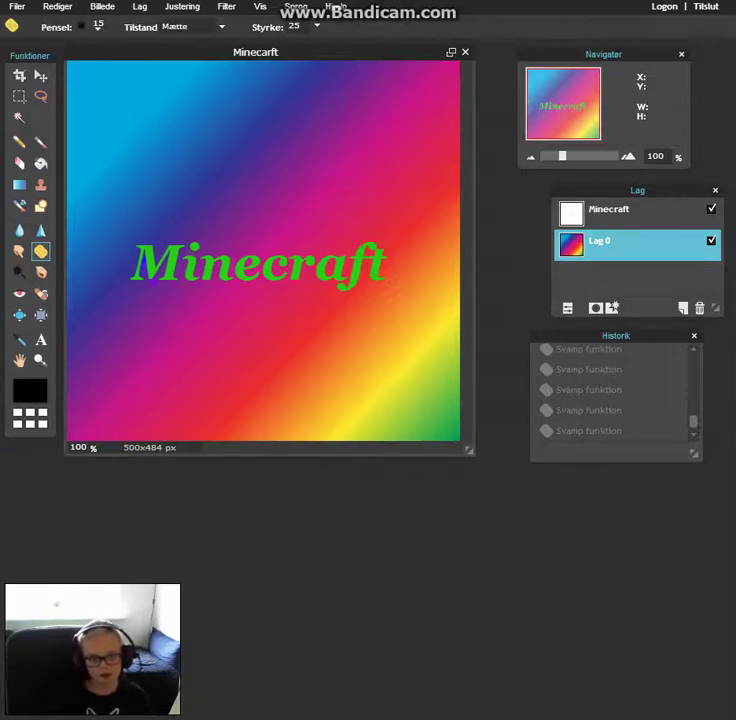
Step: Shift the image window slightly down and right, and paint lightening Dodge strokes freehand across the gradient around the Minecraft text
{"action": "left_click_drag", "start_coordinate": [210, 50], "coordinate": [229, 68]}
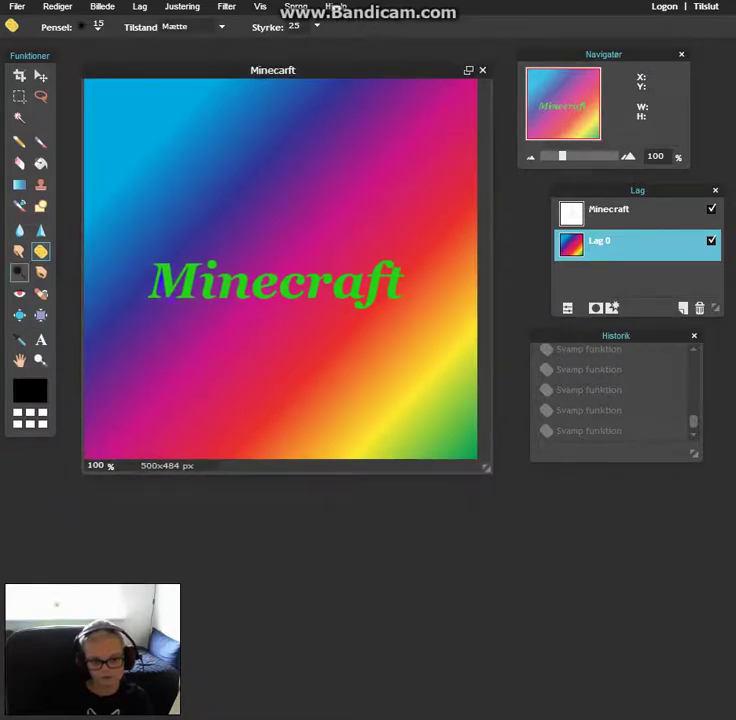
{"action": "left_click", "coordinate": [18, 272]}
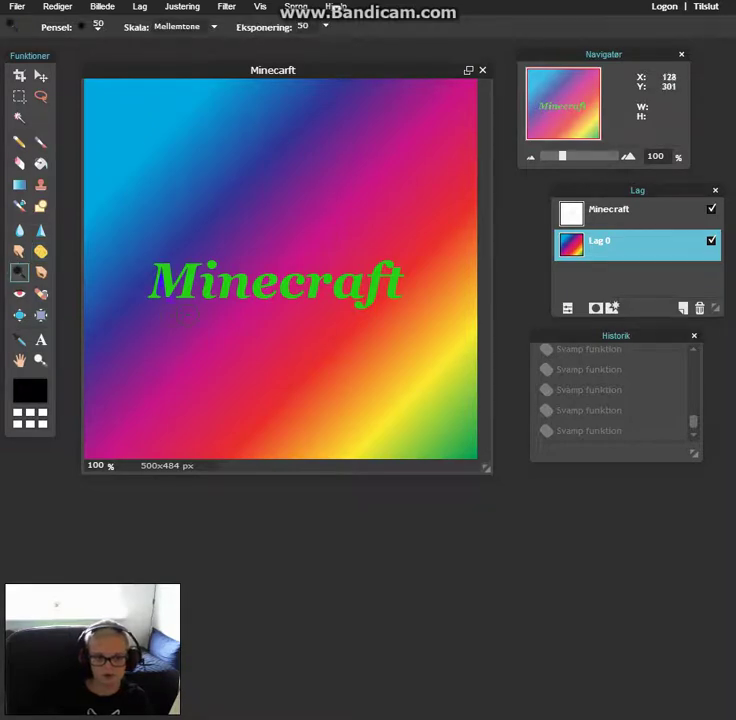
{"action": "mouse_move", "coordinate": [154, 310]}
{"action": "left_mouse_down"}
{"action": "mouse_move", "coordinate": [370, 323]}
{"action": "mouse_move", "coordinate": [419, 311]}
{"action": "mouse_move", "coordinate": [467, 278]}
{"action": "mouse_move", "coordinate": [441, 213]}
{"action": "mouse_move", "coordinate": [345, 237]}
{"action": "mouse_move", "coordinate": [311, 257]}
{"action": "mouse_move", "coordinate": [276, 251]}
{"action": "mouse_move", "coordinate": [178, 201]}
{"action": "mouse_move", "coordinate": [134, 199]}
{"action": "mouse_move", "coordinate": [108, 239]}
{"action": "mouse_move", "coordinate": [110, 295]}
{"action": "mouse_move", "coordinate": [143, 348]}
{"action": "mouse_move", "coordinate": [173, 357]}
{"action": "mouse_move", "coordinate": [273, 359]}
{"action": "mouse_move", "coordinate": [431, 318]}
{"action": "mouse_move", "coordinate": [468, 296]}
{"action": "mouse_move", "coordinate": [470, 257]}
{"action": "mouse_move", "coordinate": [382, 223]}
{"action": "mouse_move", "coordinate": [263, 349]}
{"action": "mouse_move", "coordinate": [232, 359]}
{"action": "mouse_move", "coordinate": [171, 314]}
{"action": "mouse_move", "coordinate": [150, 281]}
{"action": "mouse_move", "coordinate": [176, 338]}
{"action": "left_mouse_up"}
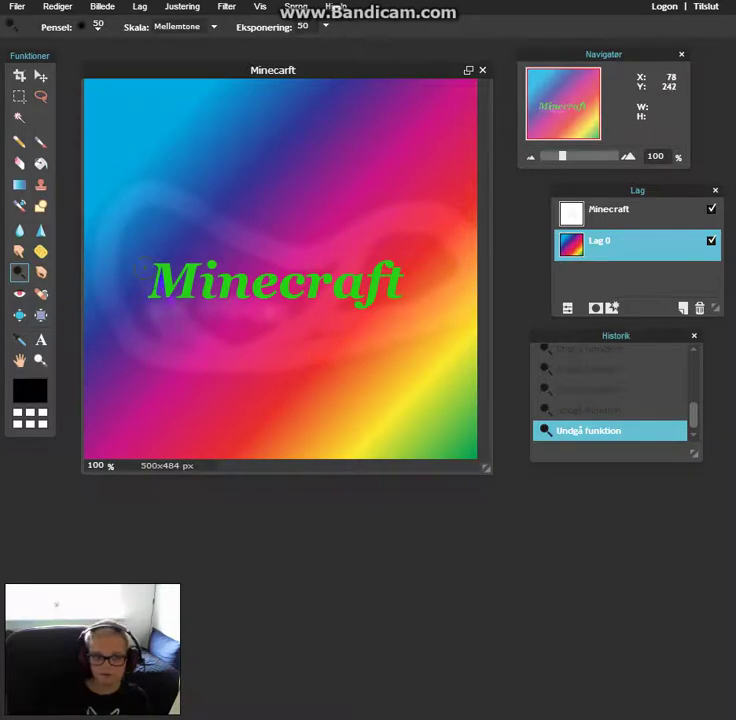
{"action": "mouse_move", "coordinate": [145, 269]}
{"action": "left_mouse_down"}
{"action": "mouse_move", "coordinate": [141, 120]}
{"action": "mouse_move", "coordinate": [208, 209]}
{"action": "left_mouse_up"}
{"action": "mouse_move", "coordinate": [300, 306]}
{"action": "left_mouse_down"}
{"action": "mouse_move", "coordinate": [332, 230]}
{"action": "mouse_move", "coordinate": [344, 308]}
{"action": "mouse_move", "coordinate": [339, 183]}
{"action": "mouse_move", "coordinate": [432, 458]}
{"action": "left_mouse_up"}
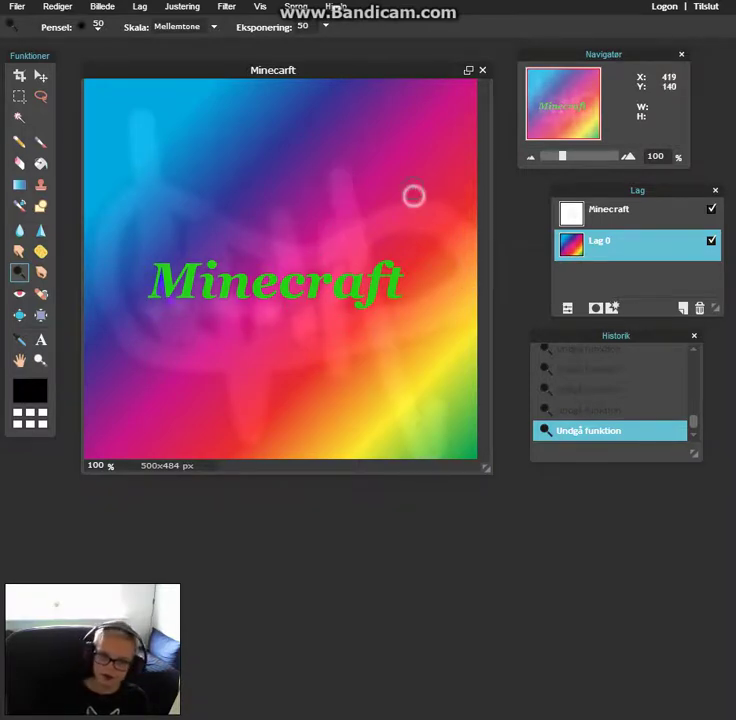